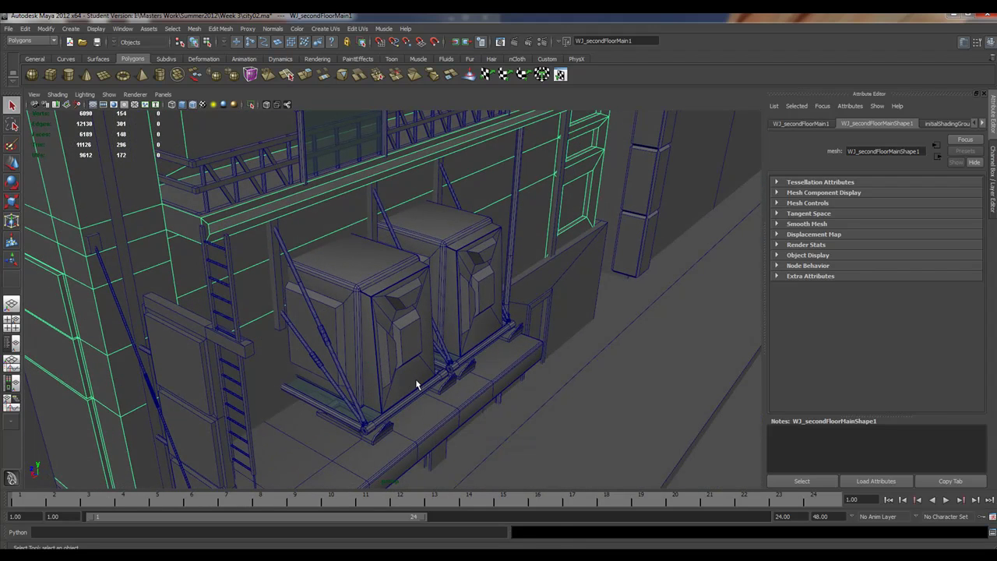
Select the front porta-potty and open the Move Tool's settings
left_click(358, 282)
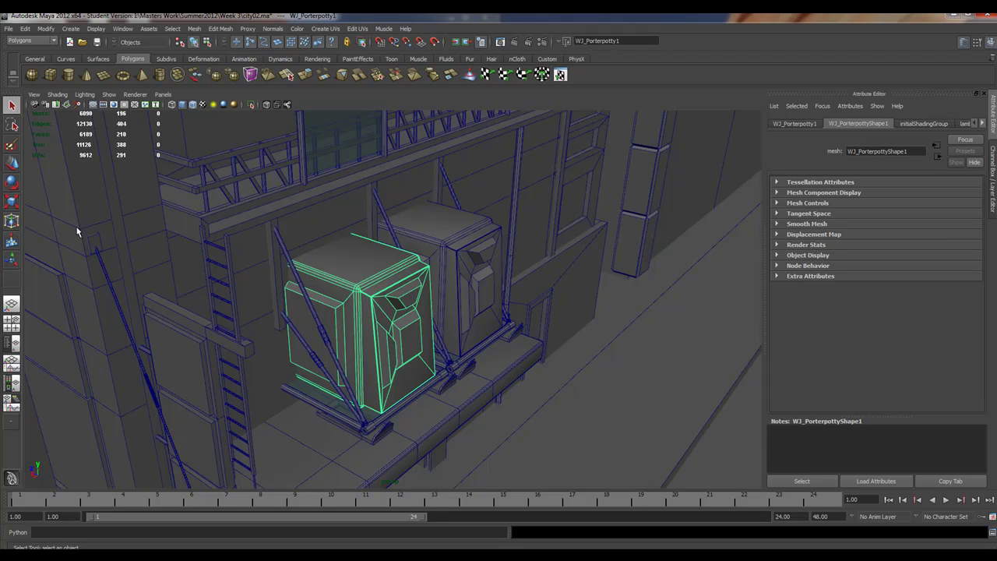
left_click(13, 163)
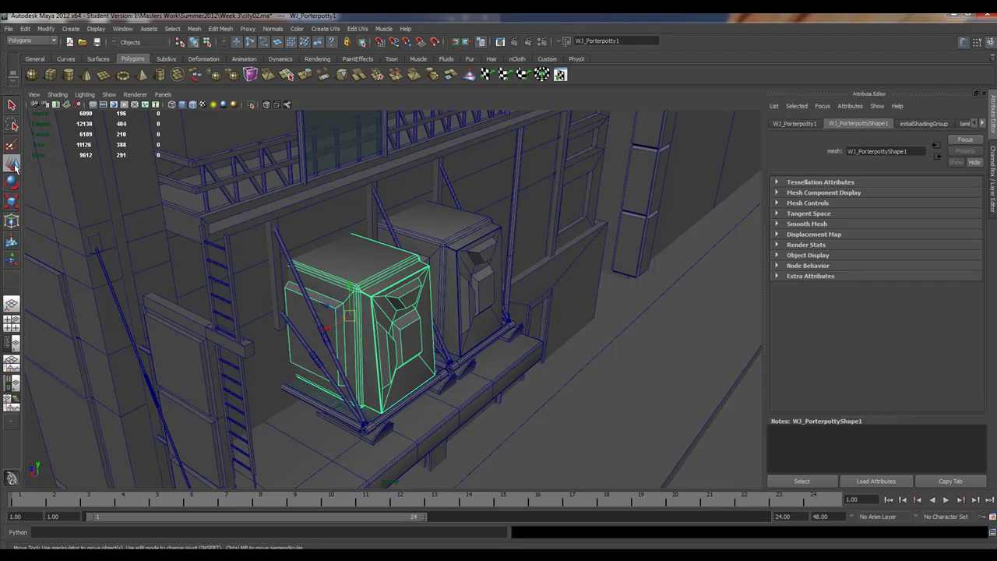
double_click(12, 163)
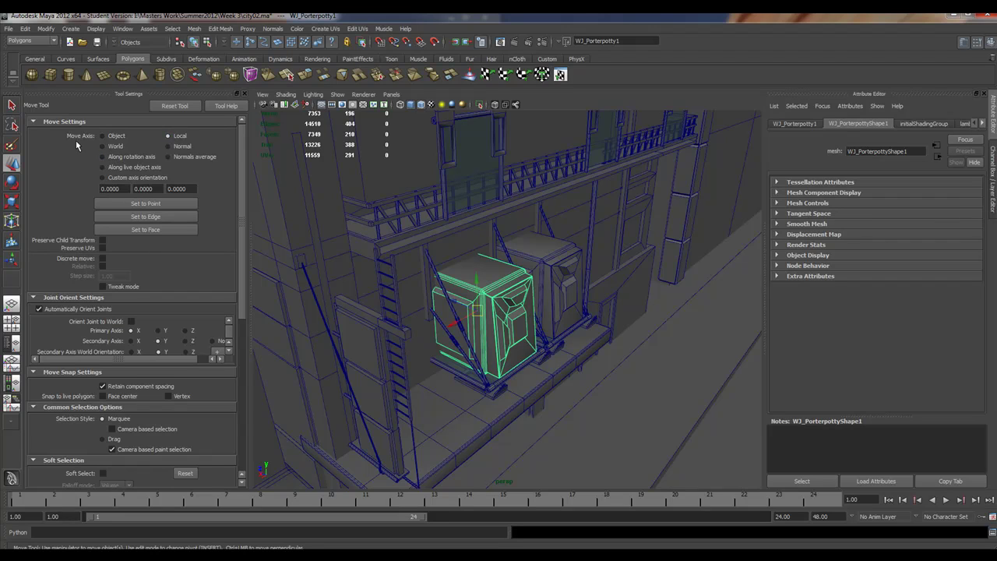
Select the bevelled face along the porta-potty's top front edge and try the Local, Normal and Object move axes
right_click_drag(471, 267, 471, 278)
left_click(471, 278)
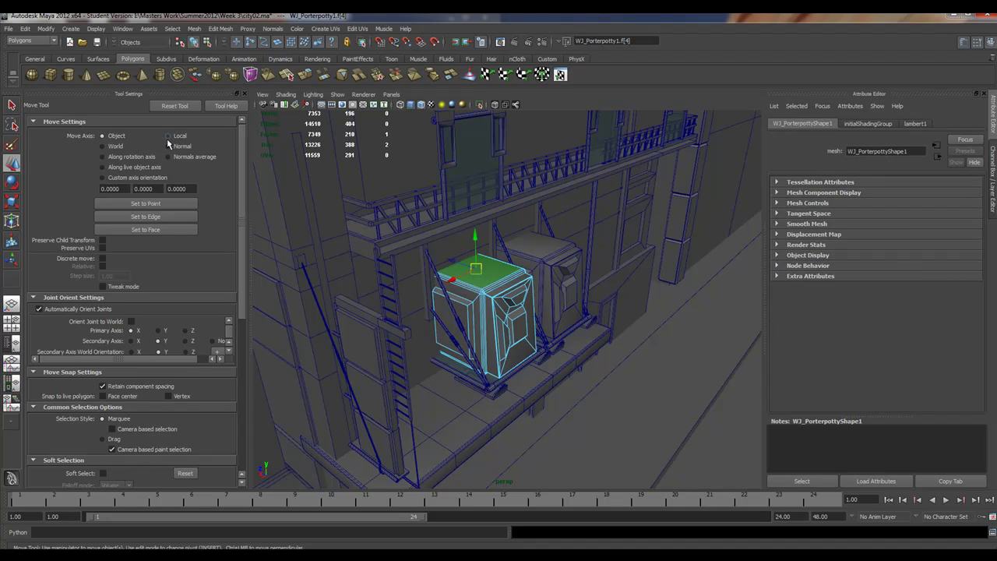
left_click(504, 293)
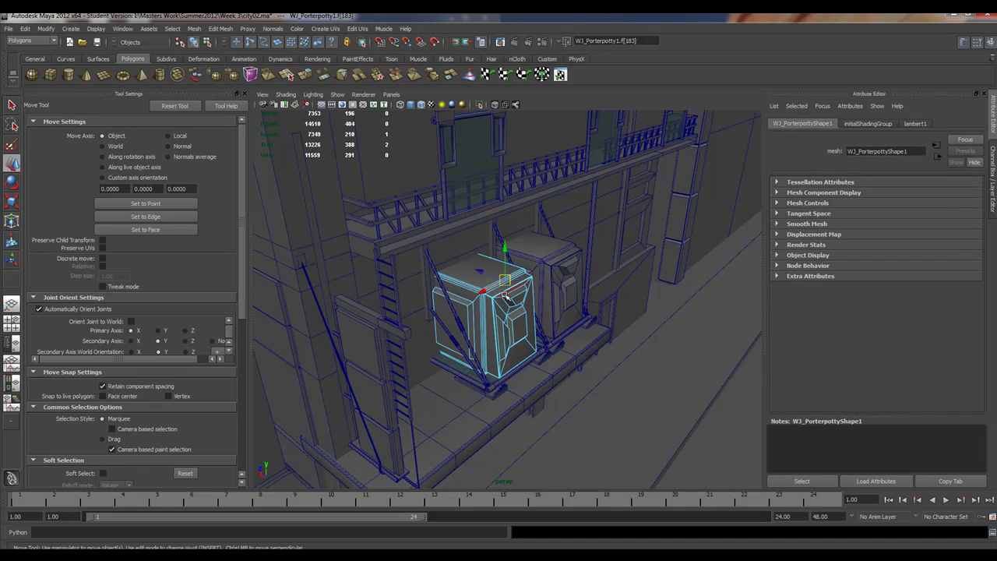
left_click(168, 137)
left_click(168, 146)
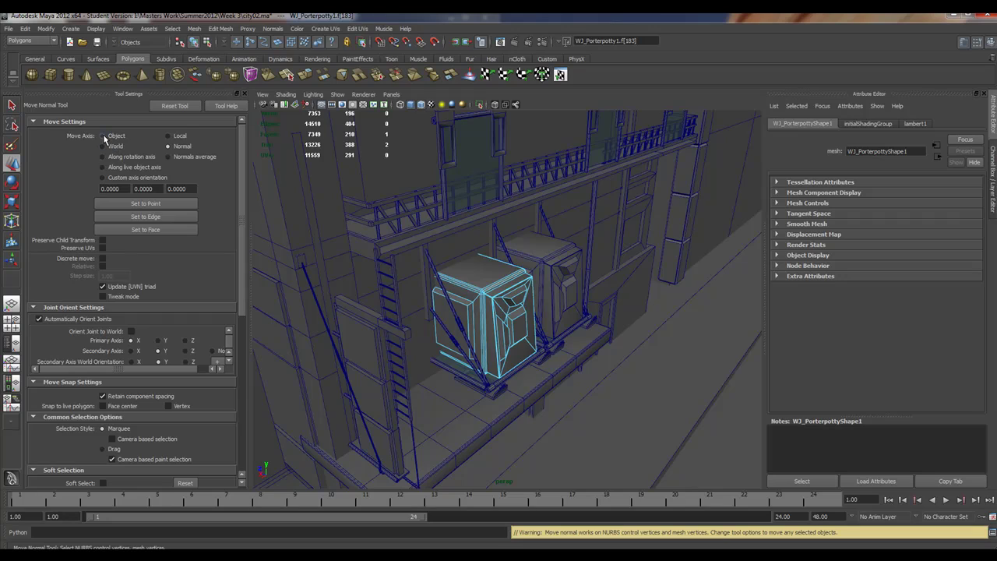
left_click(103, 136)
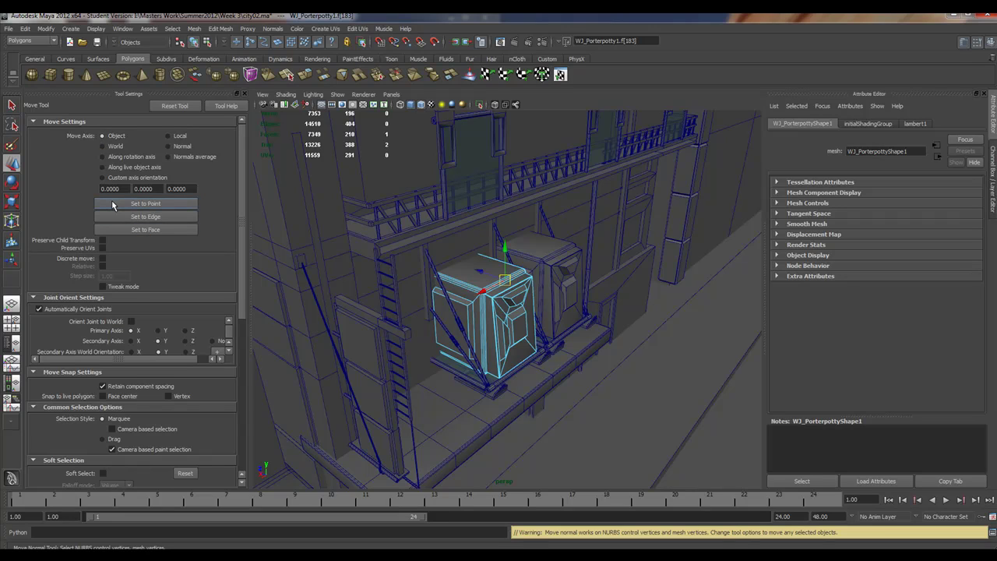
Orient the move axis to the selected bevel face, try moving the face along it, and undo the move
left_click(145, 229)
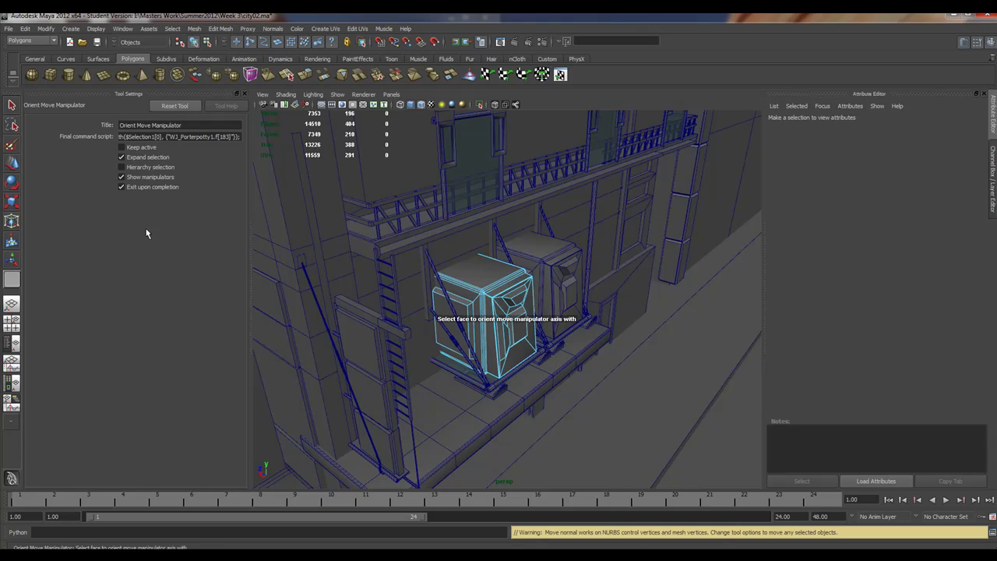
left_click(507, 282)
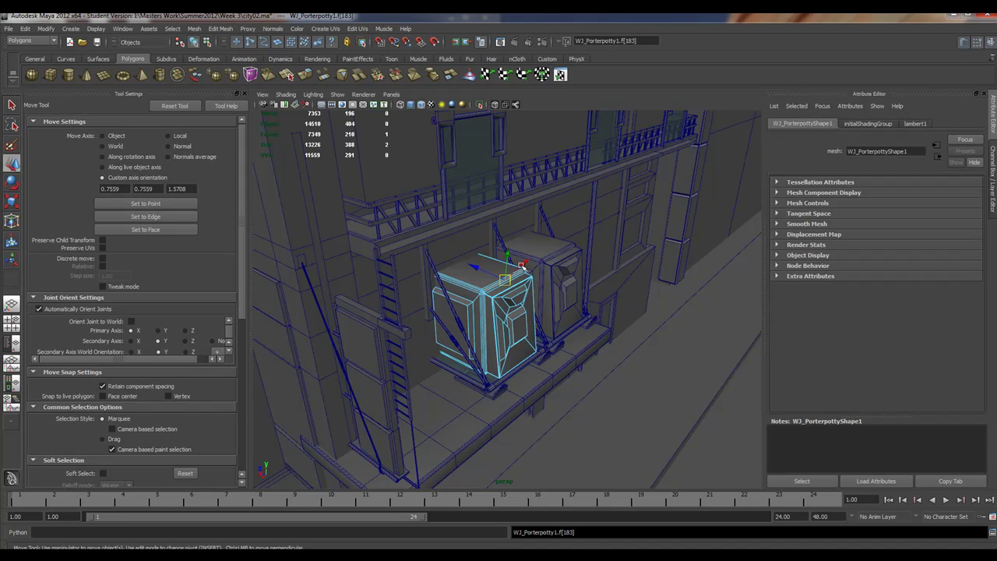
key("f")
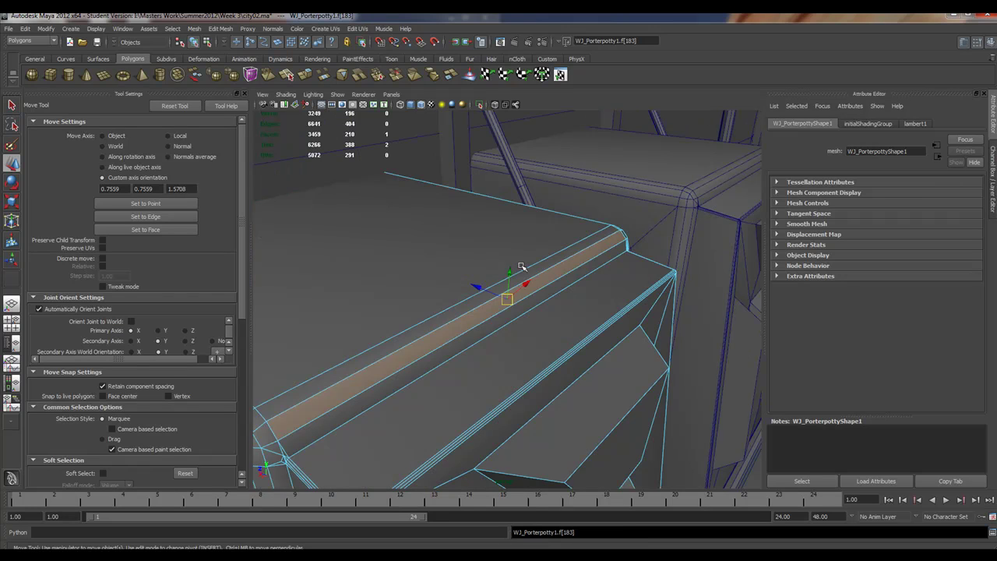
mouse_move(527, 274)
left_mouse_down("alt")
mouse_move(552, 324)
mouse_move(335, 325)
mouse_move(382, 302)
mouse_move(563, 303)
mouse_move(545, 289)
mouse_move(584, 308)
mouse_move(456, 332)
mouse_move(351, 329)
mouse_move(349, 350)
mouse_move(398, 300)
mouse_move(578, 307)
mouse_move(538, 275)
mouse_move(568, 223)
mouse_move(534, 278)
mouse_move(542, 280)
left_mouse_up("alt")
key("ctrl+z")
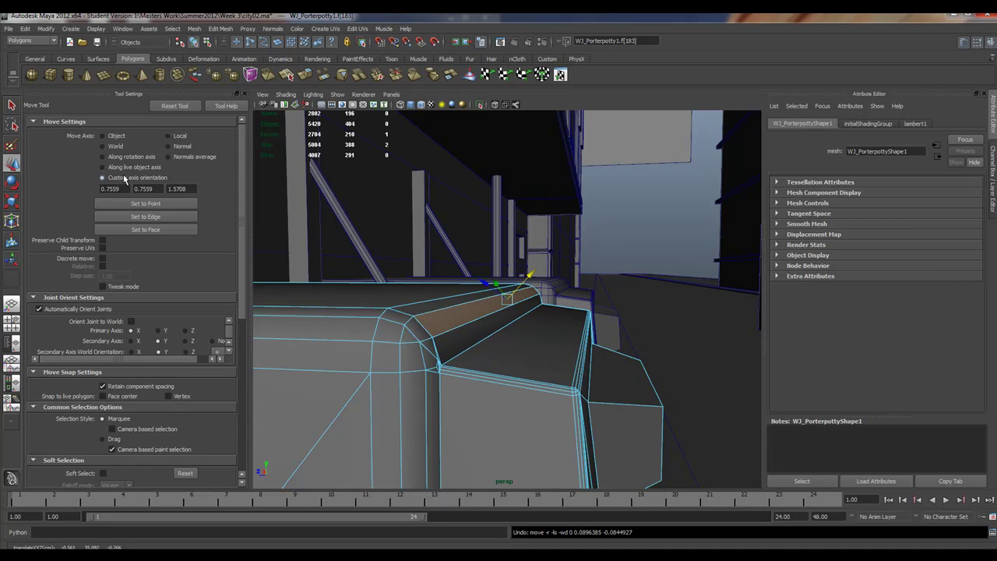
Compare the Object and Local move axes, and set a custom axis aligned to the selected bevel face
left_click(102, 137)
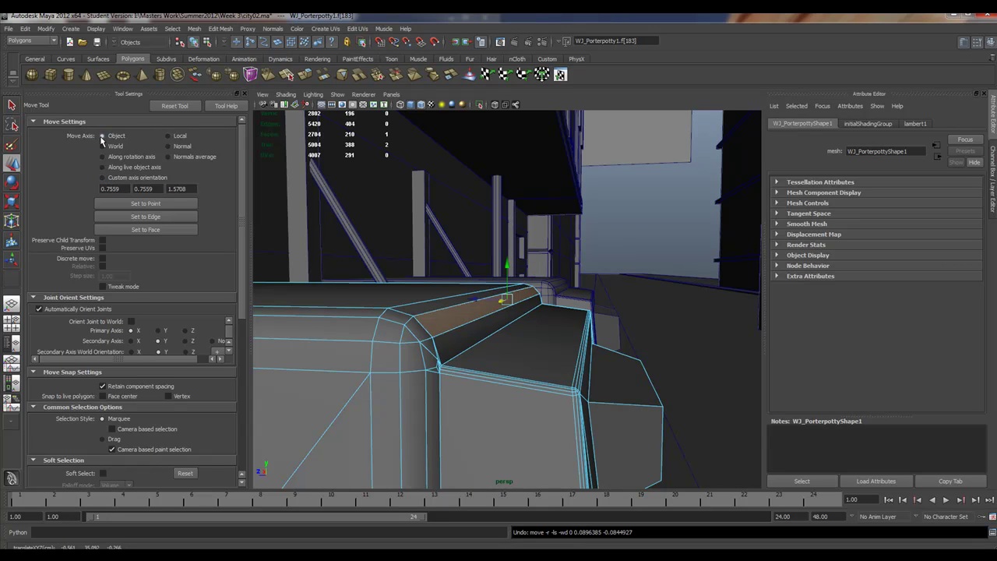
left_click(167, 137)
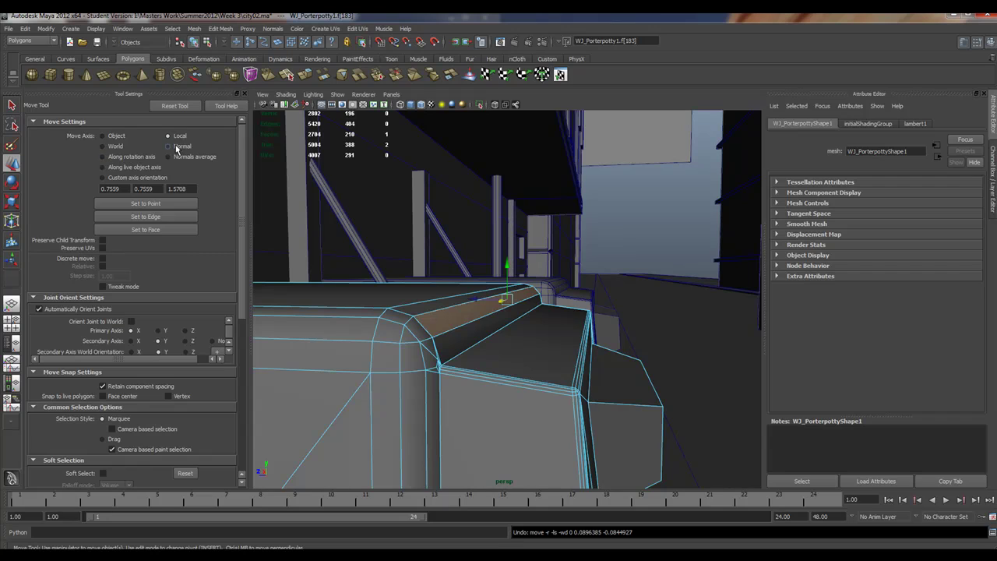
left_click(116, 149)
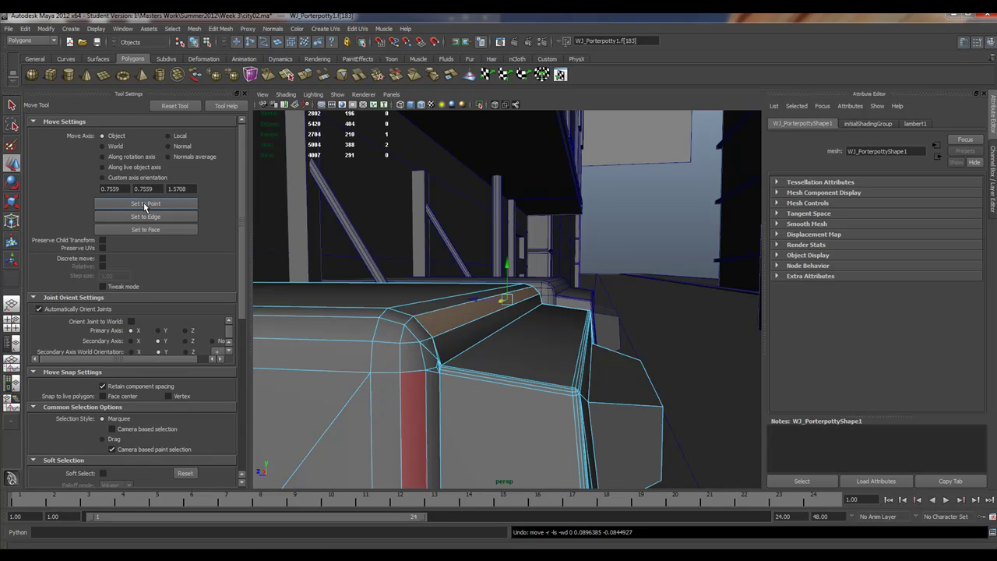
left_click(145, 230)
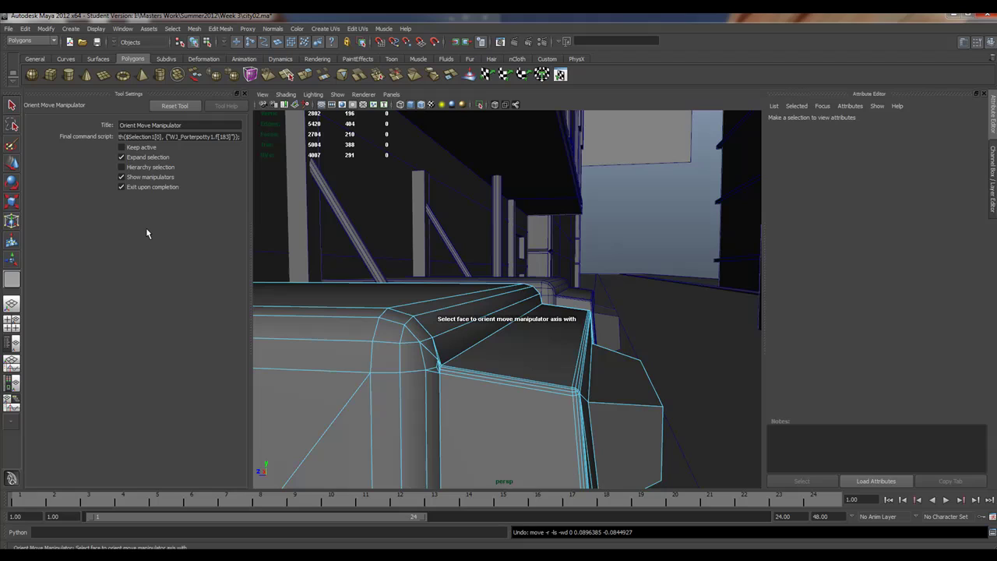
left_click(505, 298)
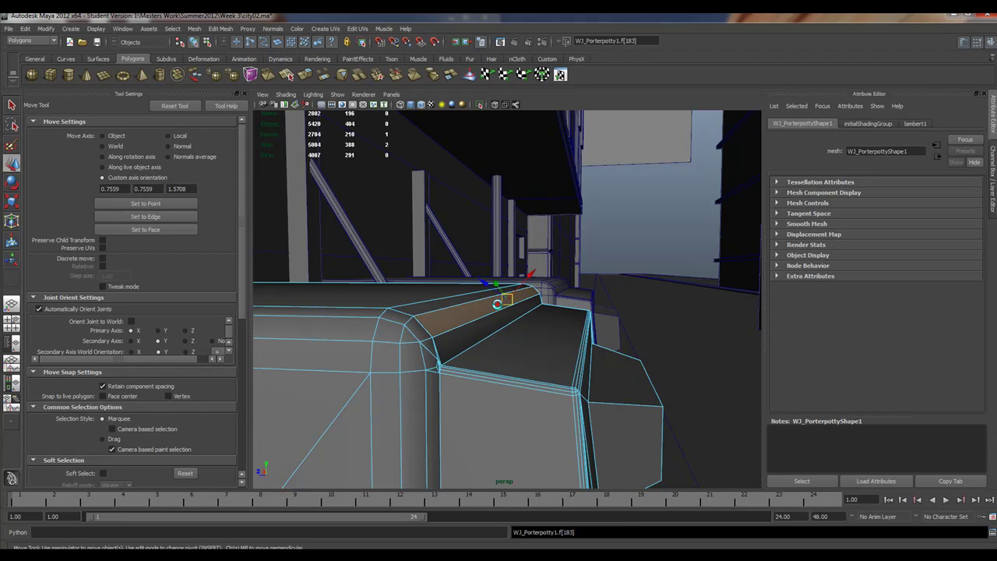
Try to move the top face of the protruding front panel along the custom axis, and undo the move
left_click(535, 345)
left_click(614, 383)
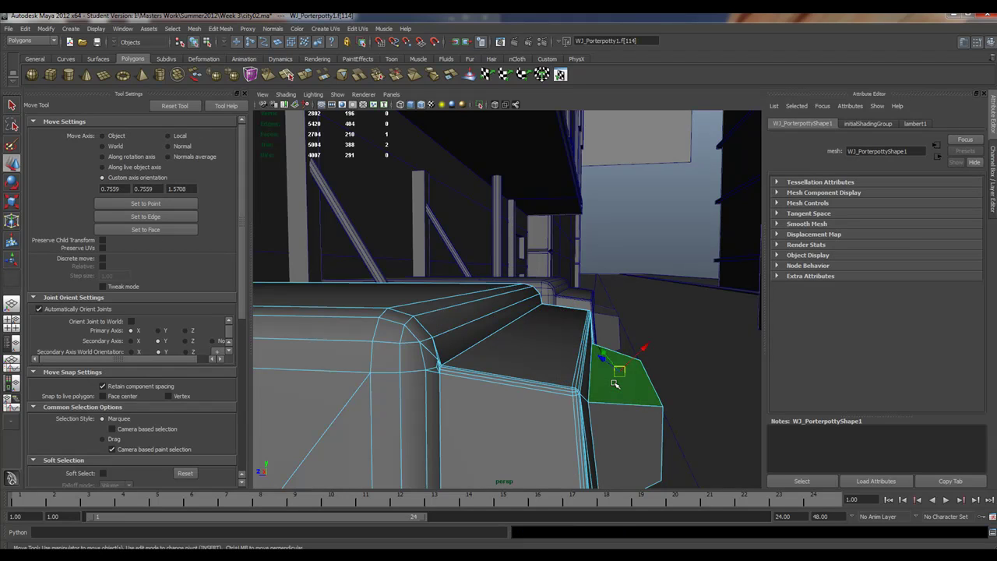
mouse_move(605, 363)
left_mouse_down("alt")
mouse_move(590, 350)
mouse_move(614, 374)
left_mouse_up("alt")
left_click_drag(648, 343, 653, 334)
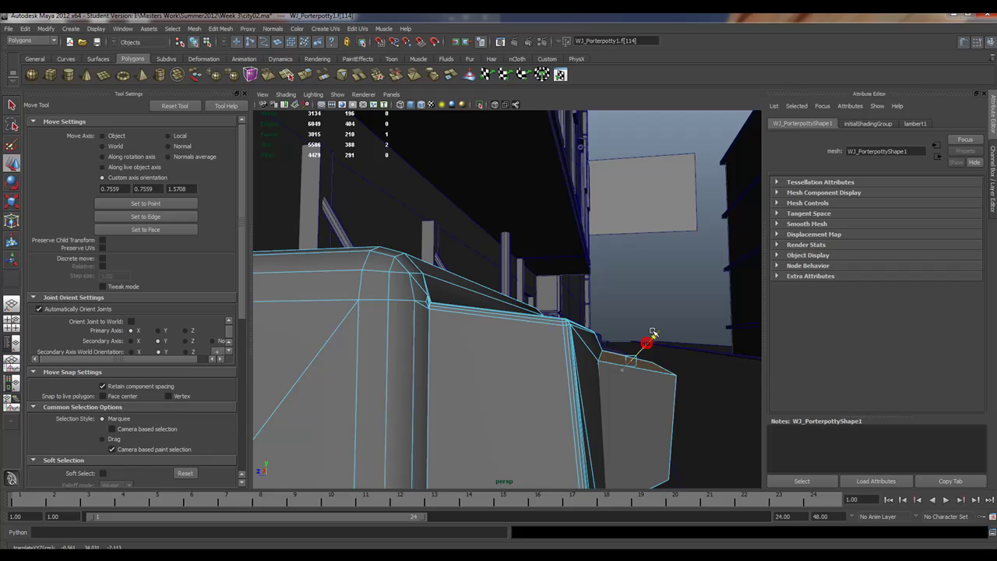
key("ctrl+z")
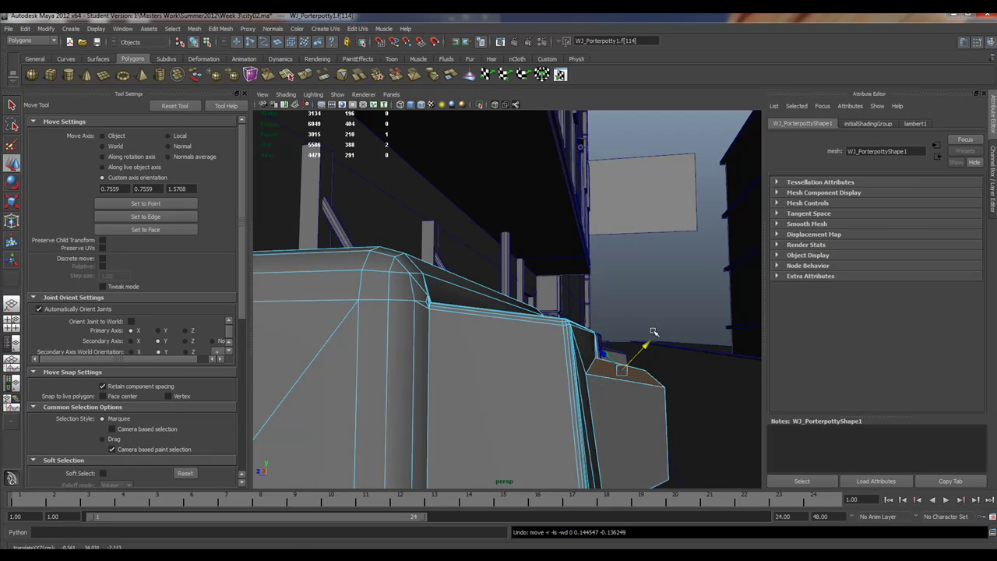
Select the narrow vertical face beside the front panel and orient the custom move axis to a nearby front edge
left_click(530, 402)
mouse_move(518, 402)
left_mouse_down("alt")
mouse_move(442, 357)
mouse_move(502, 393)
left_mouse_up("alt")
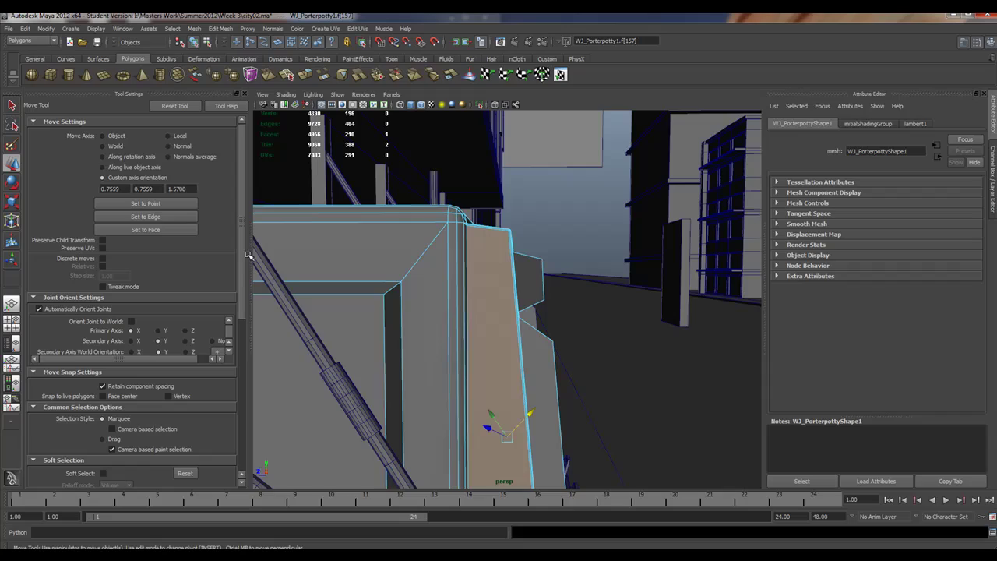
left_click_drag(474, 423, 373, 451, "alt")
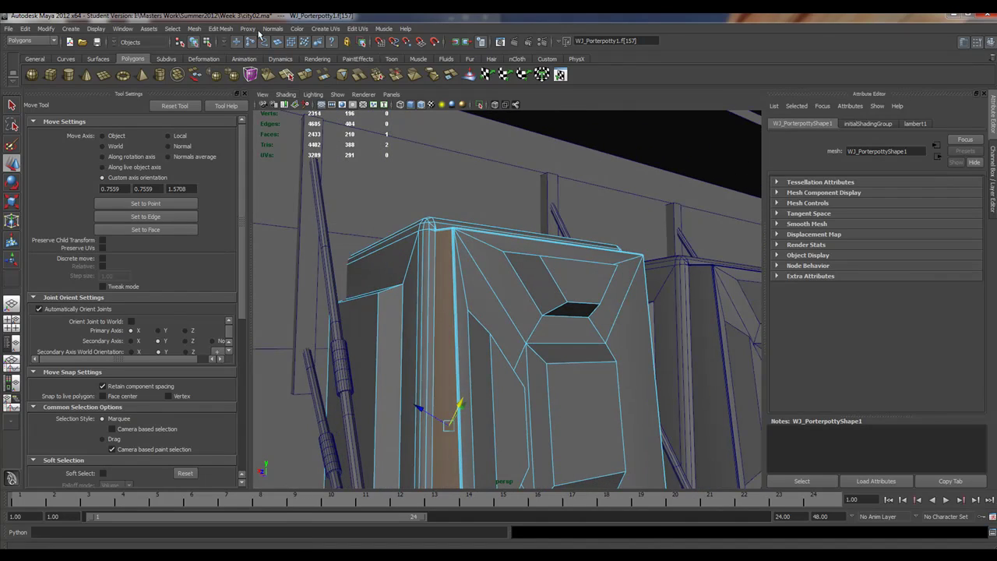
left_click(136, 218)
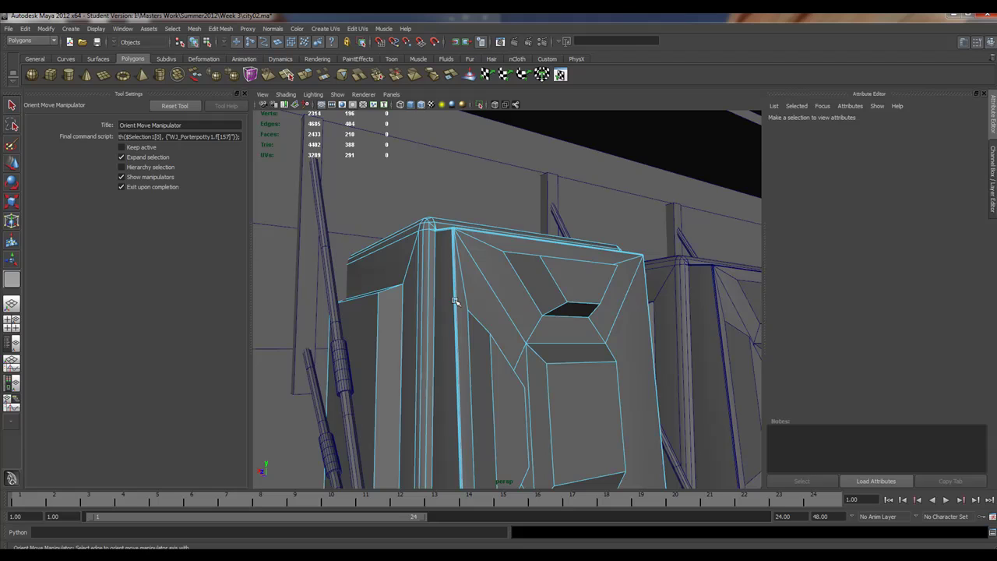
left_click(455, 301)
right_click_drag(455, 301, 455, 273)
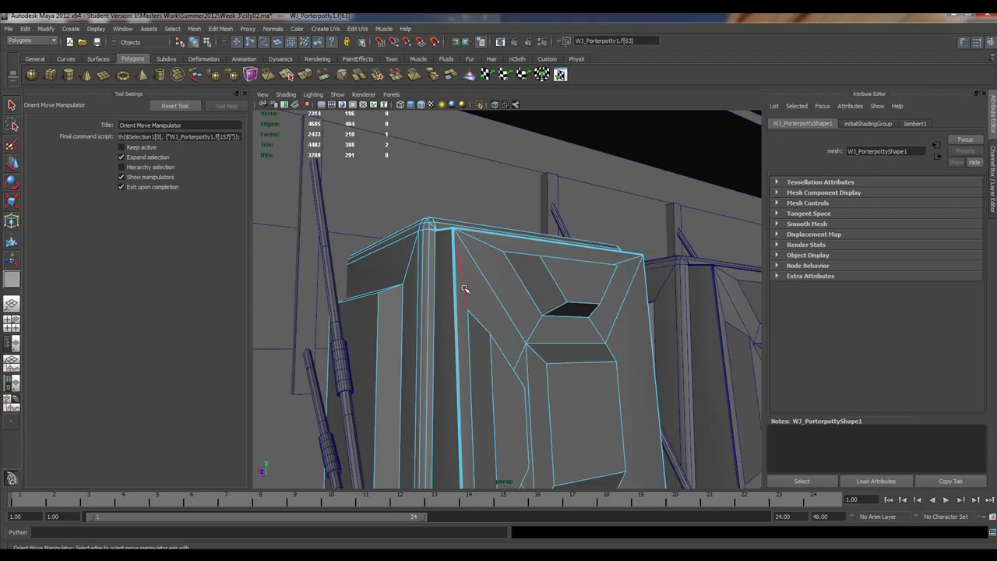
left_click(466, 286)
left_click_drag(545, 329, 550, 362, "alt")
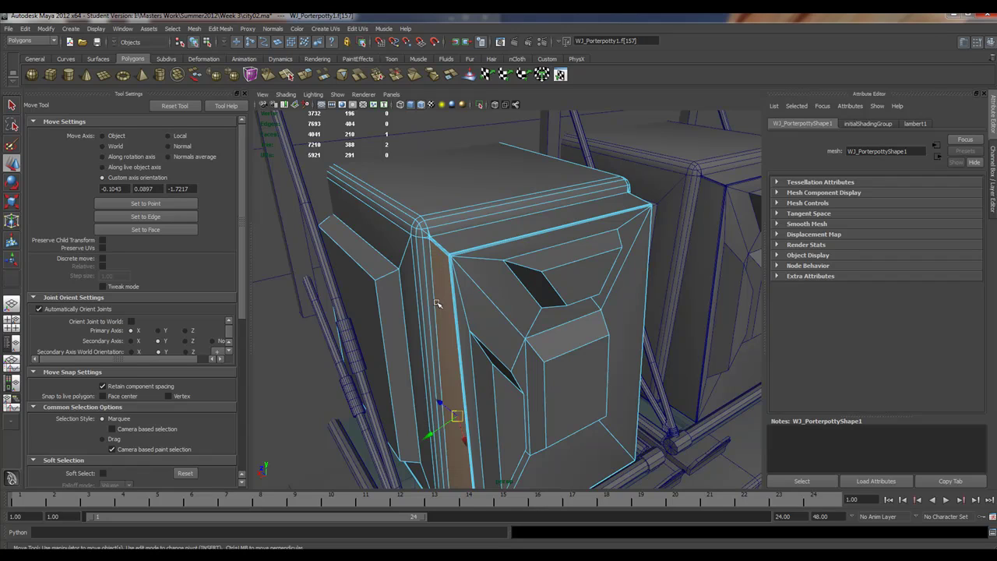
Select the porta-potty's top front edge and try the Object and Local move axes on it
right_click_drag(438, 302, 440, 278)
left_click(472, 251)
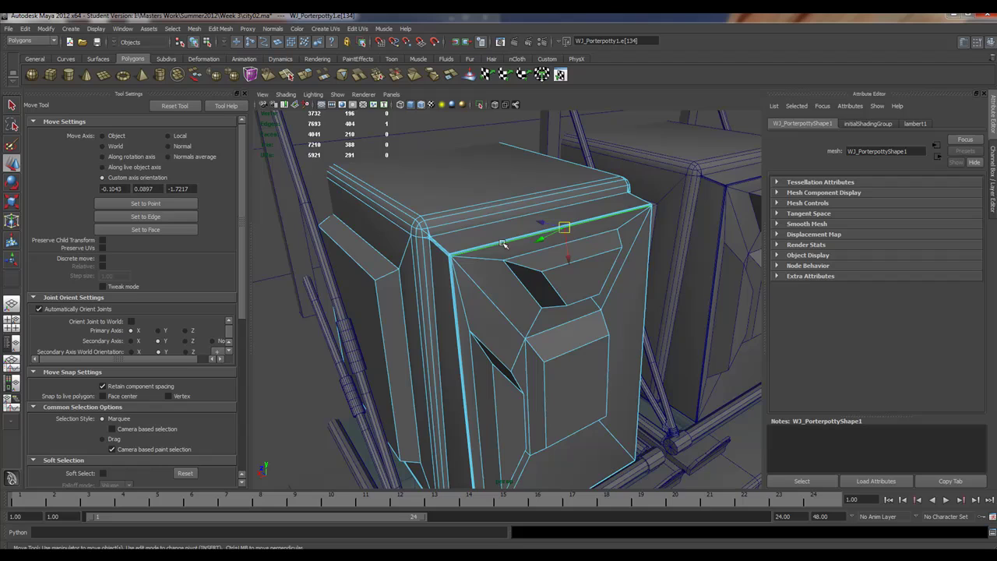
left_click_drag(475, 257, 401, 282, "alt")
left_click(103, 137)
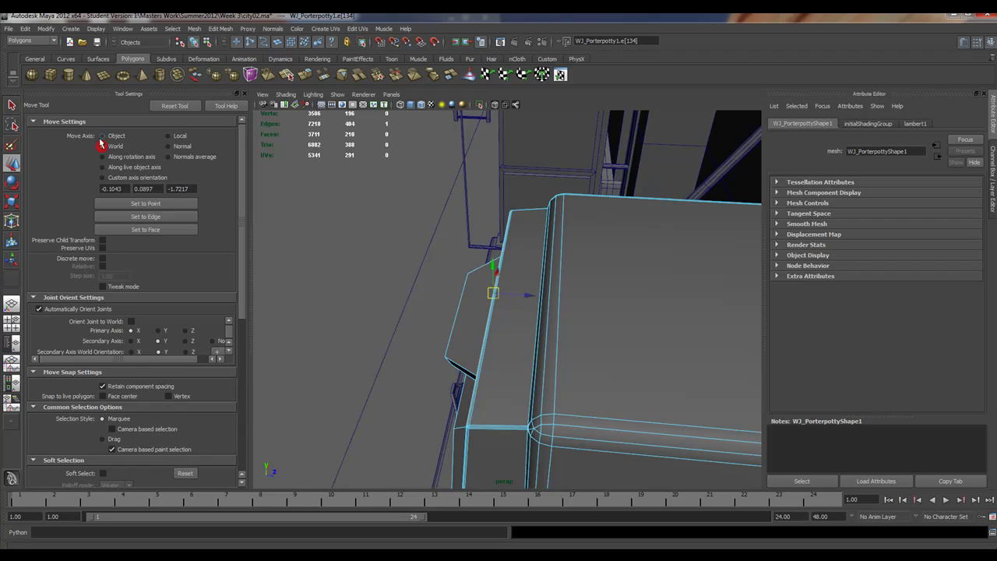
left_click_drag(389, 308, 451, 306, "alt")
right_click_drag(459, 304, 494, 290, "alt")
left_click_drag(494, 290, 349, 254, "alt")
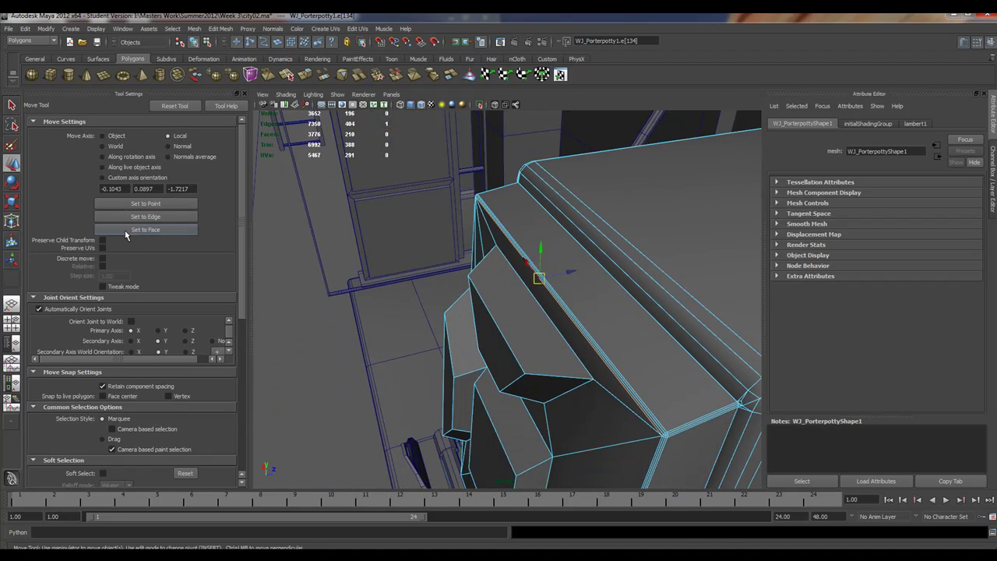
Switch to face selection and select the top face, followed by the side face above the raised side panel
right_click_drag(627, 204, 616, 221)
left_click(617, 216)
left_click_drag(502, 204, 440, 205, "alt")
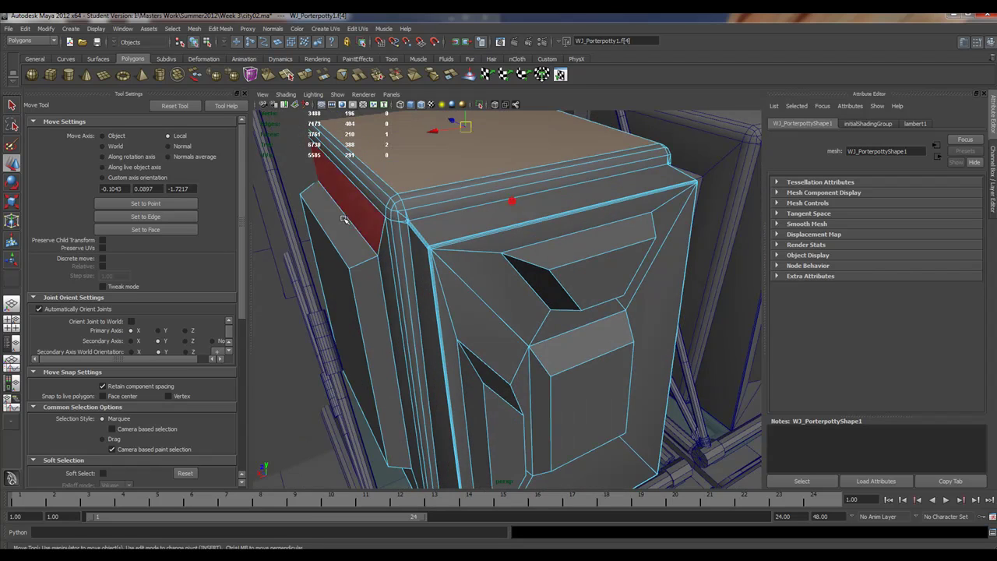
left_click(363, 211)
mouse_move(316, 219)
left_mouse_down("alt")
mouse_move(304, 209)
mouse_move(316, 211)
left_mouse_up("alt")
left_click(368, 239)
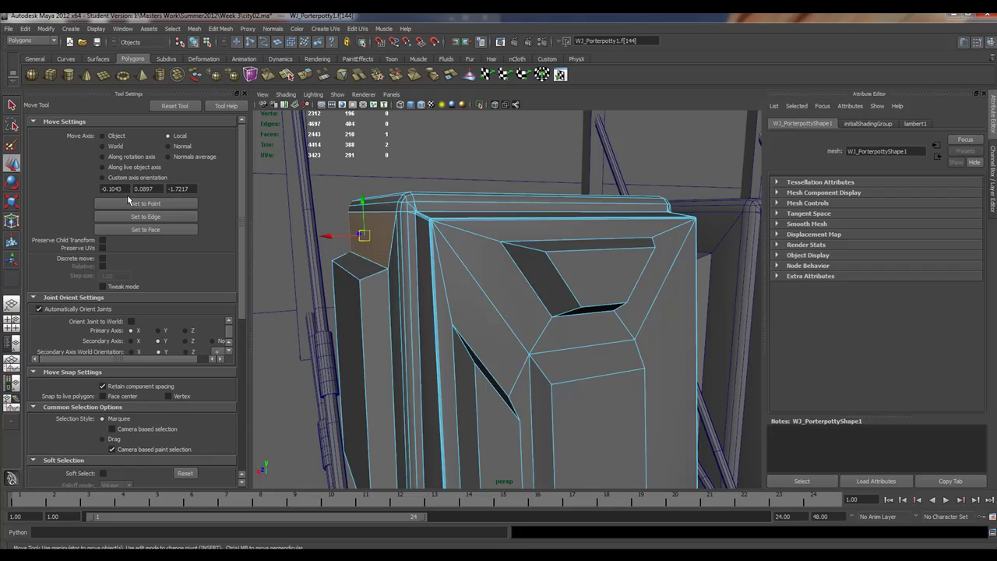
Orient the custom move axis to a face near the front corner, keeping the upper side face selected
left_click(146, 228)
left_click(435, 238)
left_click_drag(363, 229, 344, 241, "alt")
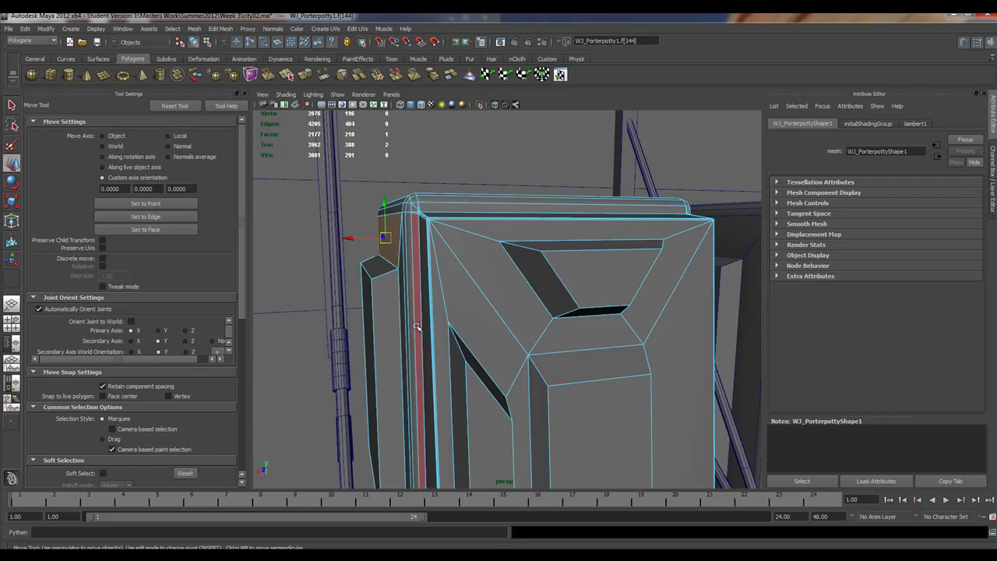
left_click_drag(426, 354, 445, 380, "alt")
left_click_drag(450, 331, 482, 303, "alt")
right_click_drag(447, 281, 538, 312, "alt")
mouse_move(537, 311)
left_mouse_down("alt")
mouse_move(530, 314)
mouse_move(547, 306)
left_mouse_up("alt")
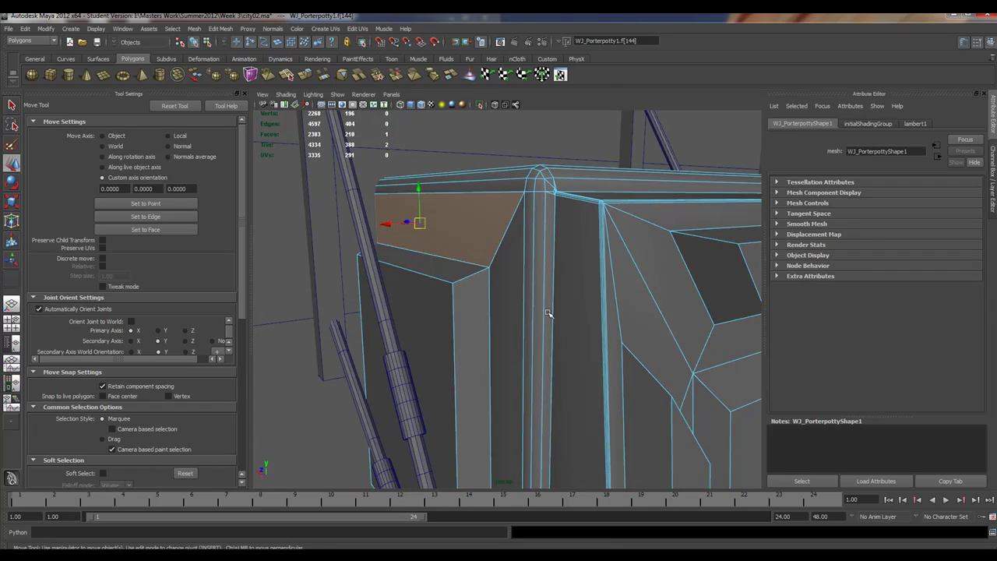
Return to object mode with the whole porta-potty selected
right_click(524, 244)
right_click_drag(524, 243, 550, 234)
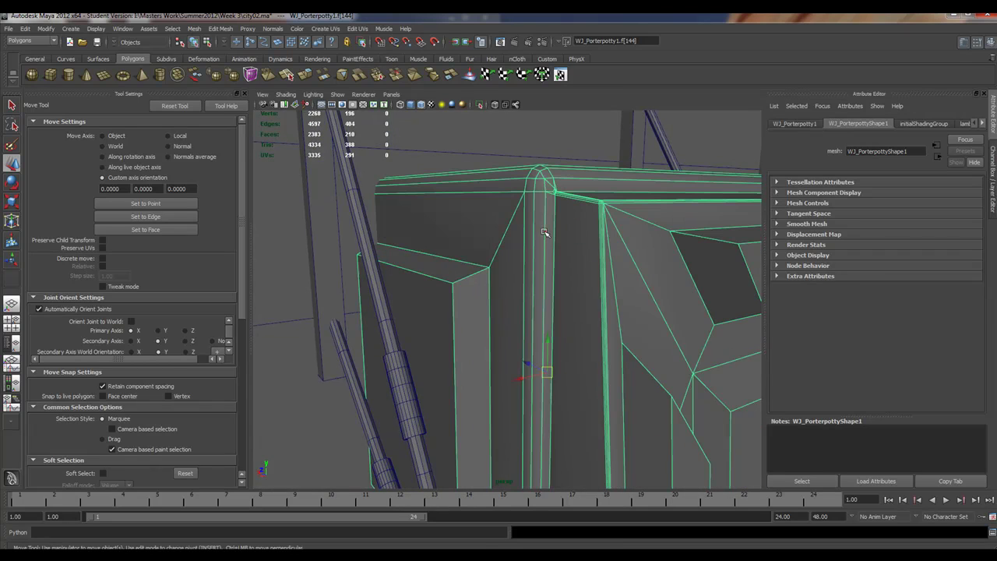
left_click_drag(575, 296, 557, 325, "alt")
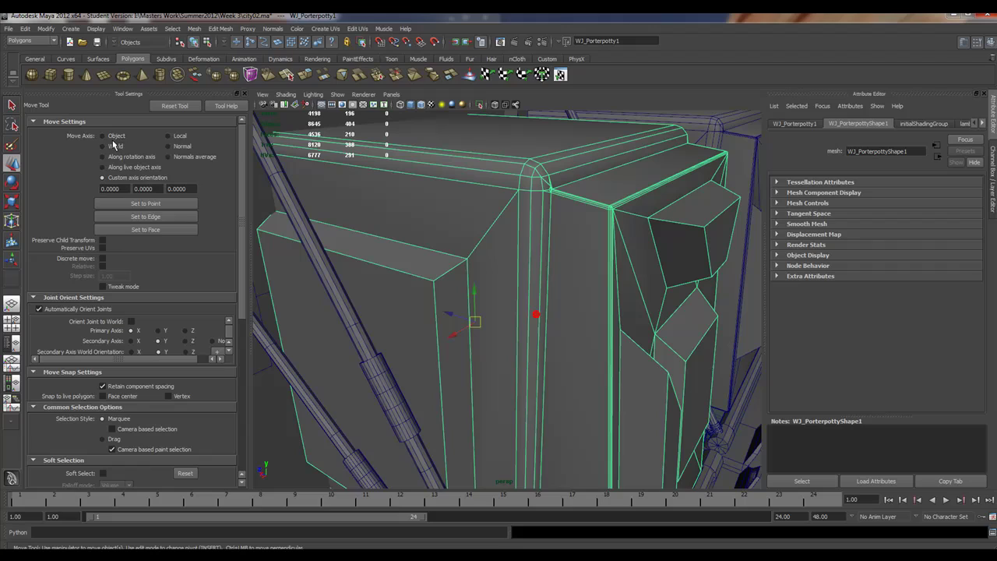